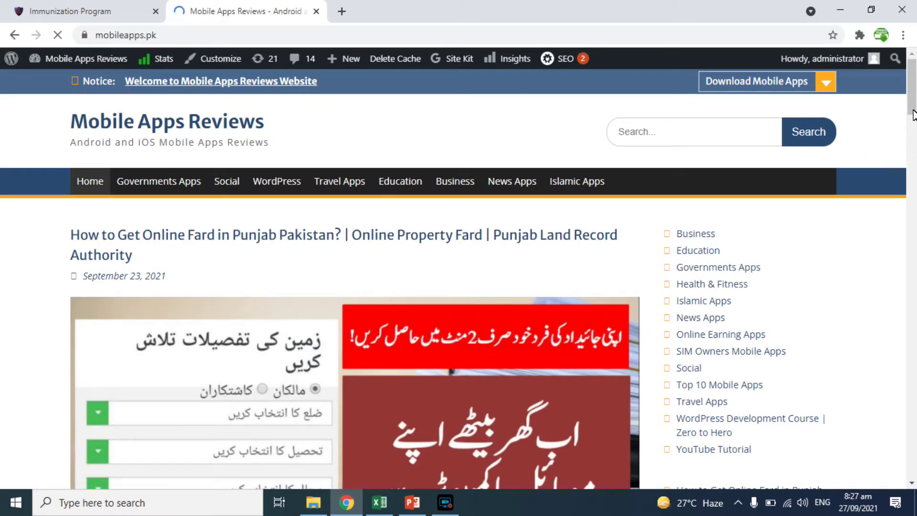
Open the 'How to Get Covid-19 Vaccination Certificate Online in Pakistan?' post, dismiss its ad, then return to the Immunization Program tab
drag(912, 105, 912, 243)
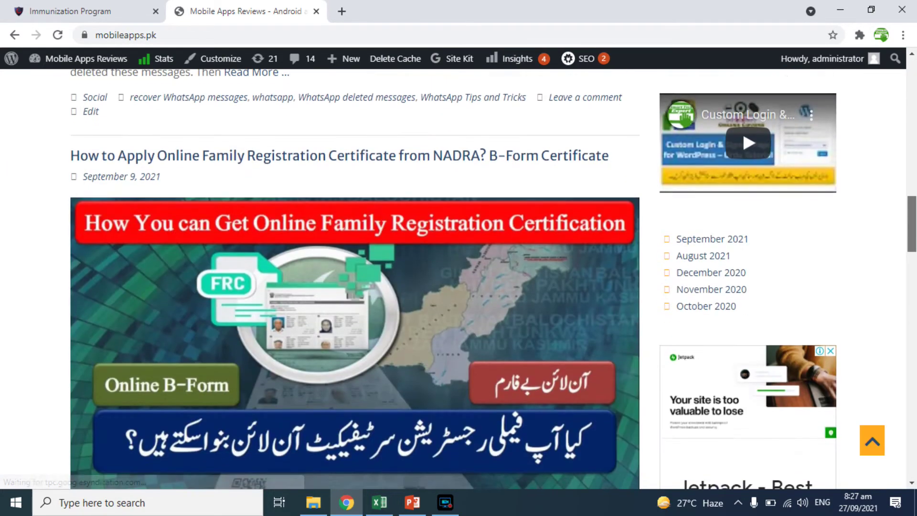
scroll(487, 279, down, 2)
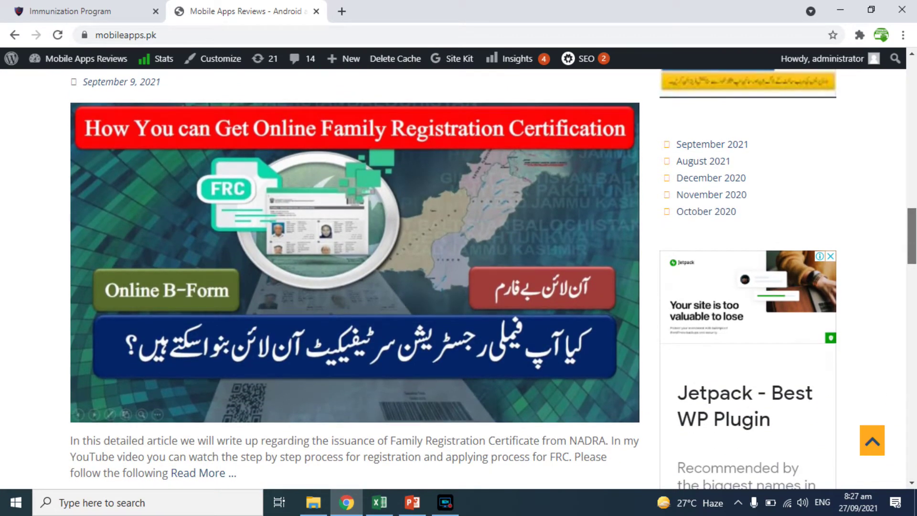
scroll(487, 279, down, 7)
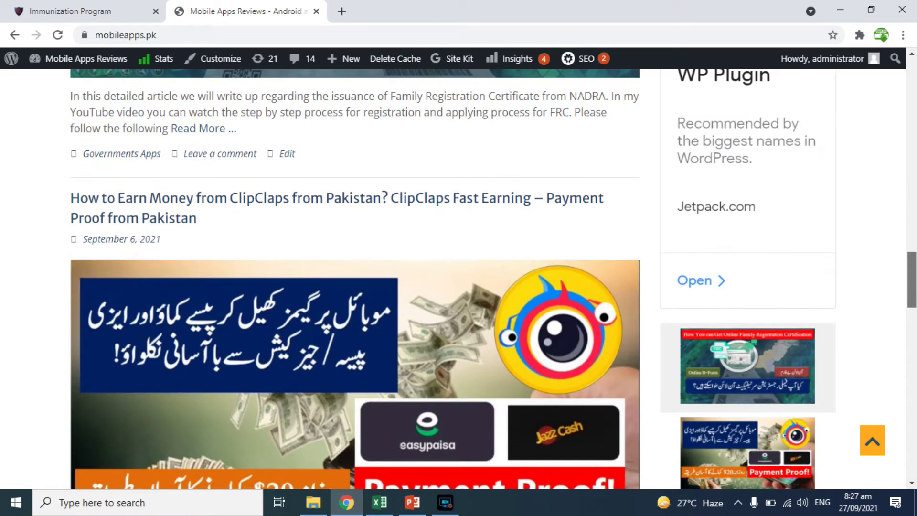
scroll(914, 338, down, 6)
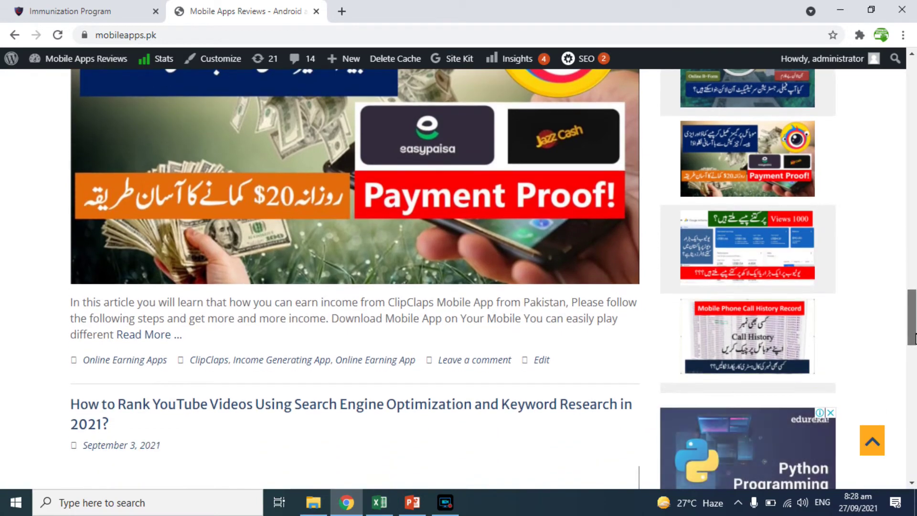
drag(914, 338, 914, 401)
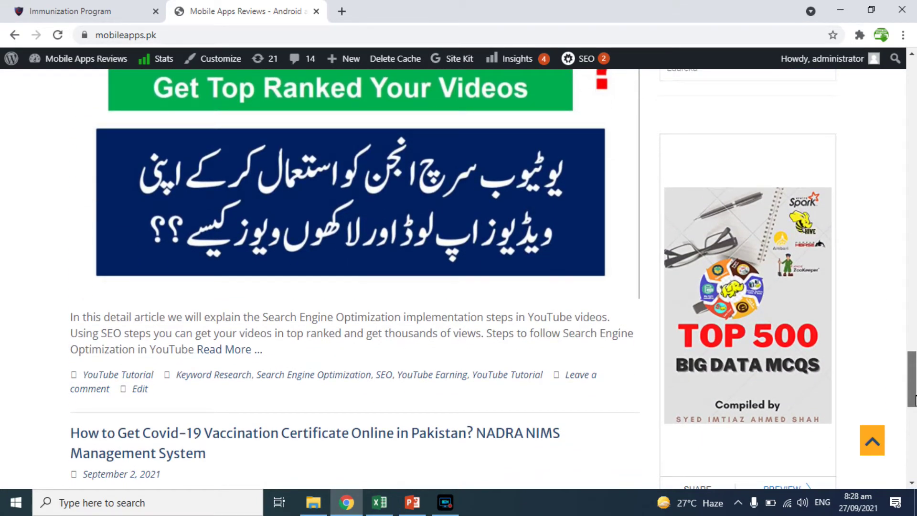
drag(914, 401, 915, 440)
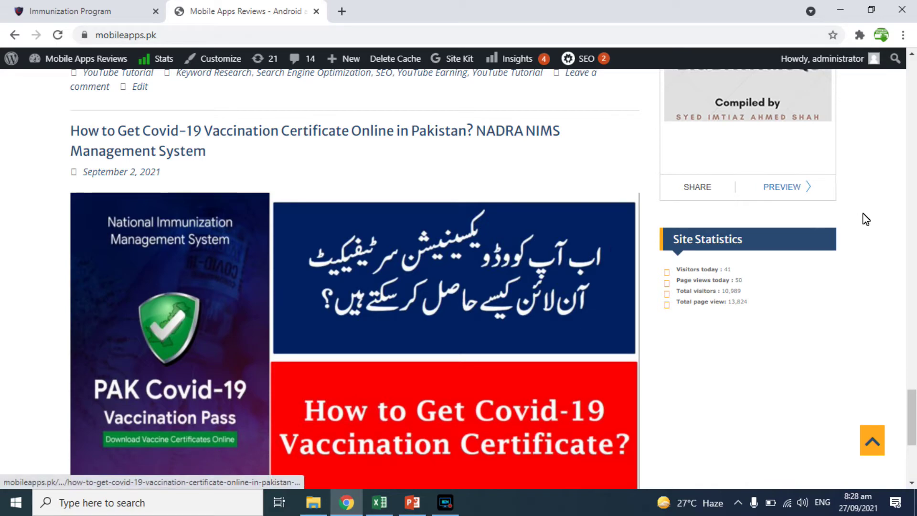
mouse_move(913, 413)
mouse_down()
mouse_move(913, 430)
mouse_move(913, 415)
mouse_up()
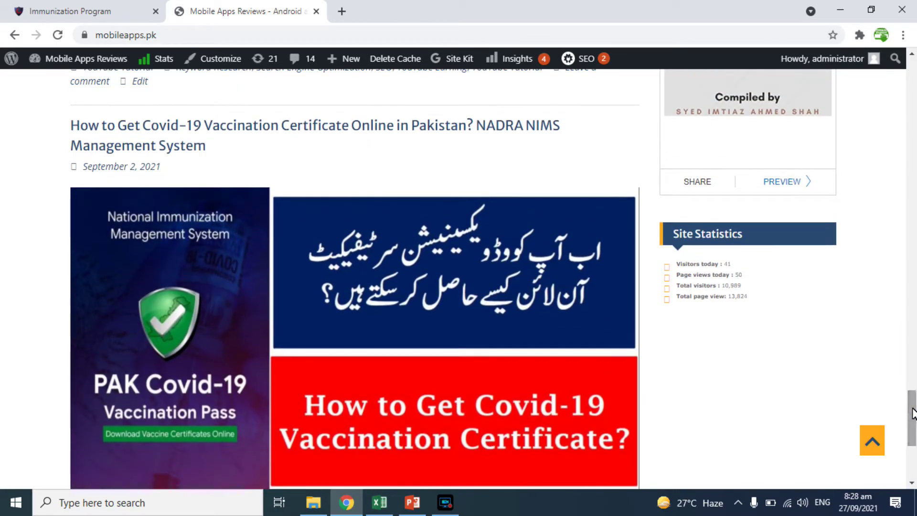
click(489, 126)
click(495, 320)
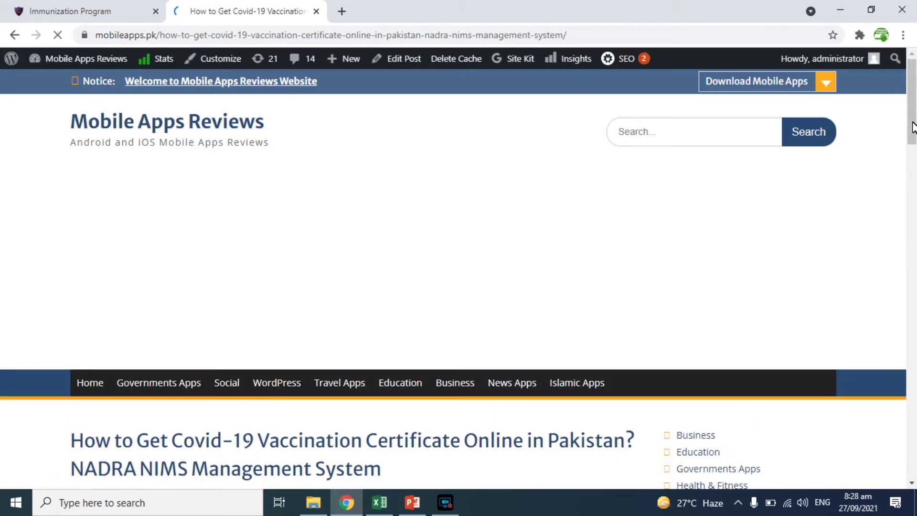
drag(913, 127, 858, 215)
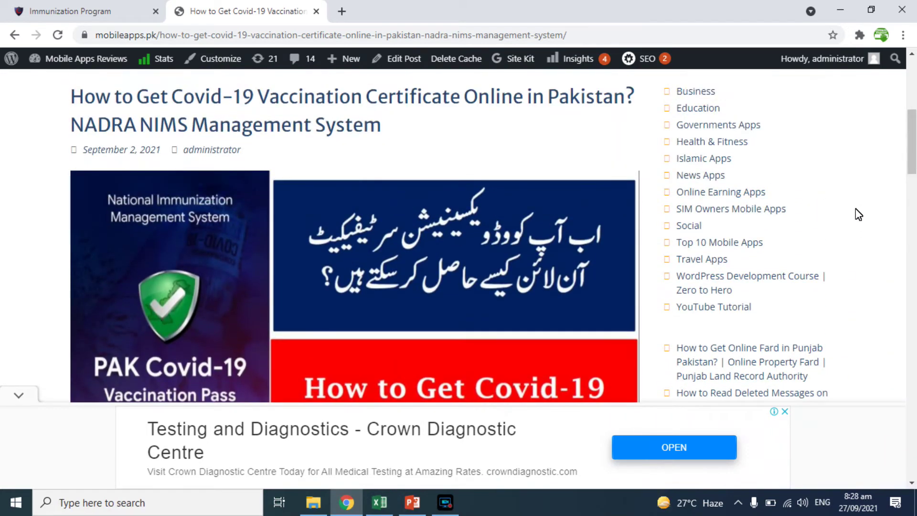
click(118, 14)
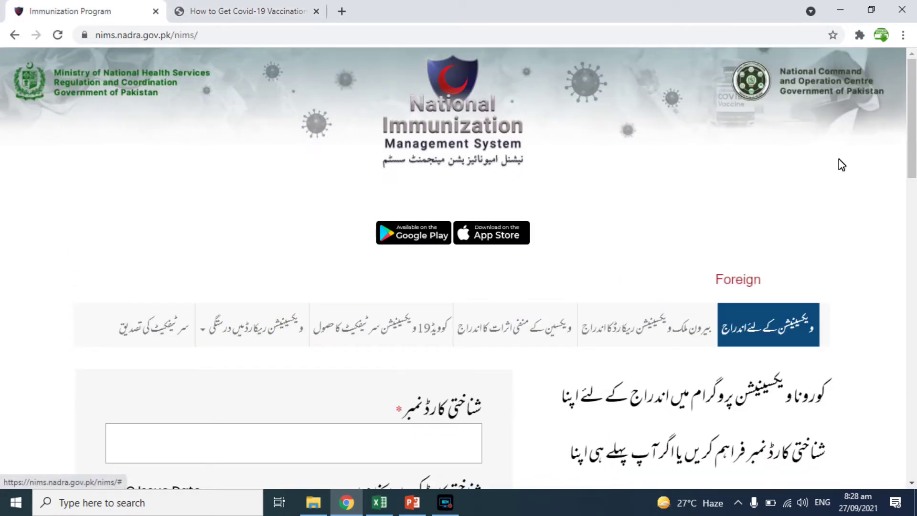
Open the PAK Covid-19 Vaccination Pass Play Store listing in a new tab, then go to NIMS's abroad vaccination record registration page
drag(912, 137, 912, 156)
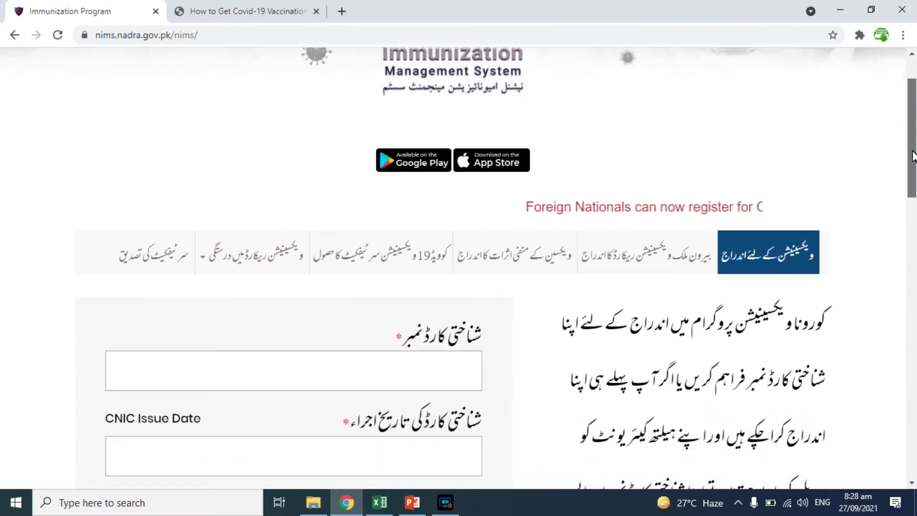
drag(912, 156, 911, 164)
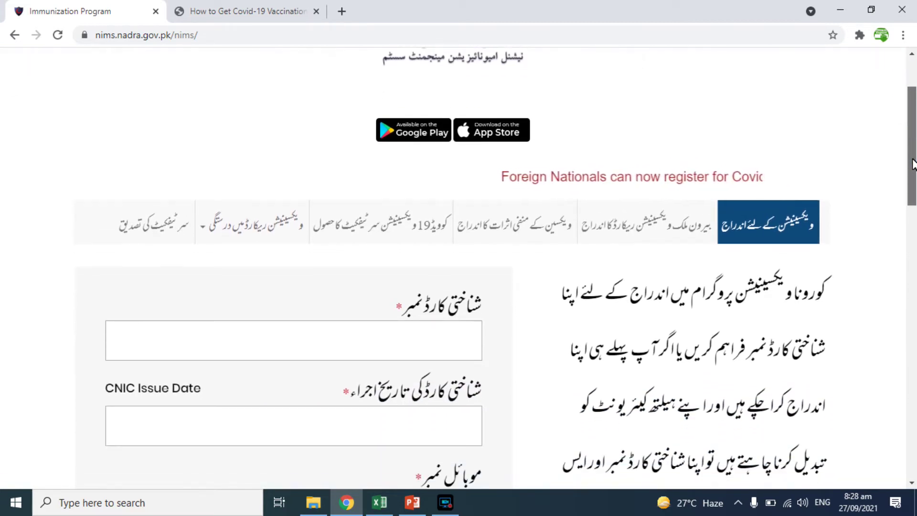
right_click(413, 126)
click(423, 135)
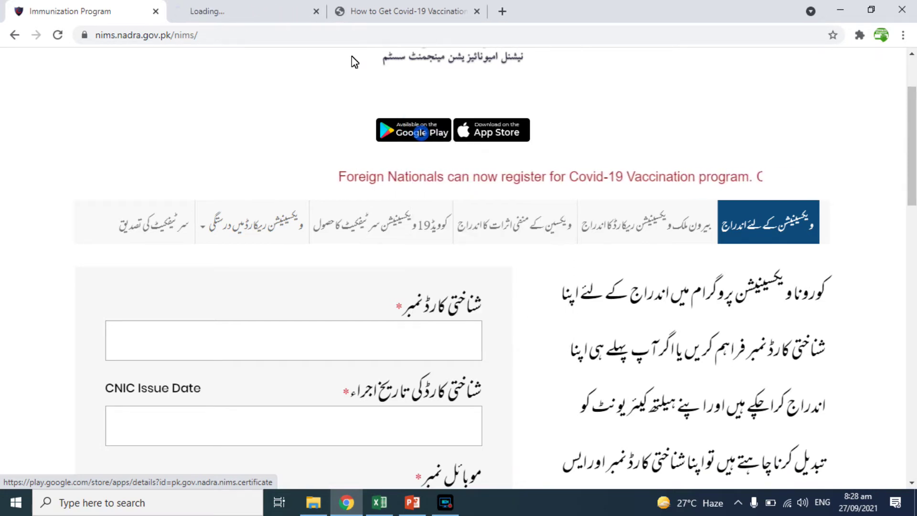
click(244, 12)
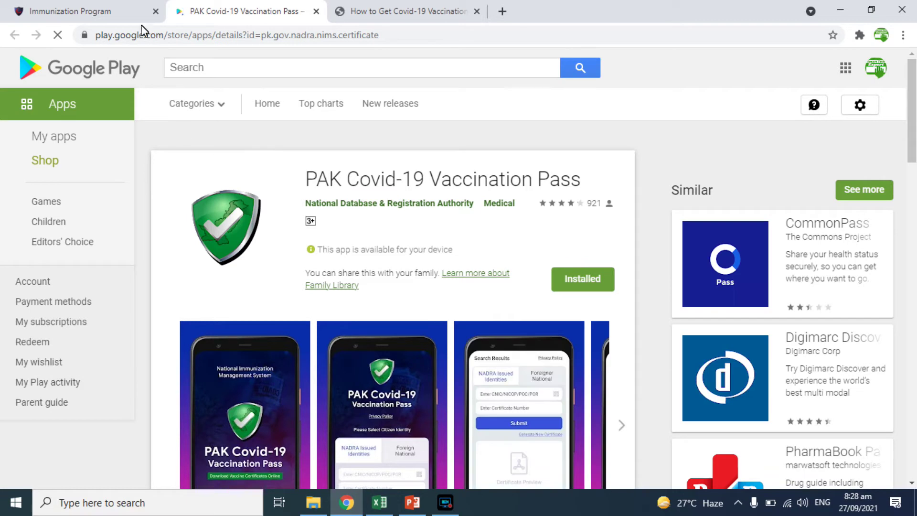
click(51, 6)
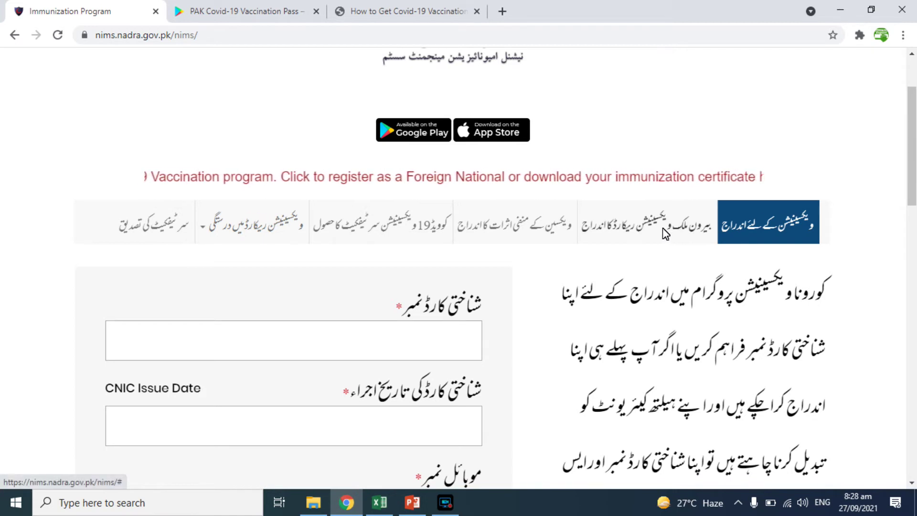
click(645, 225)
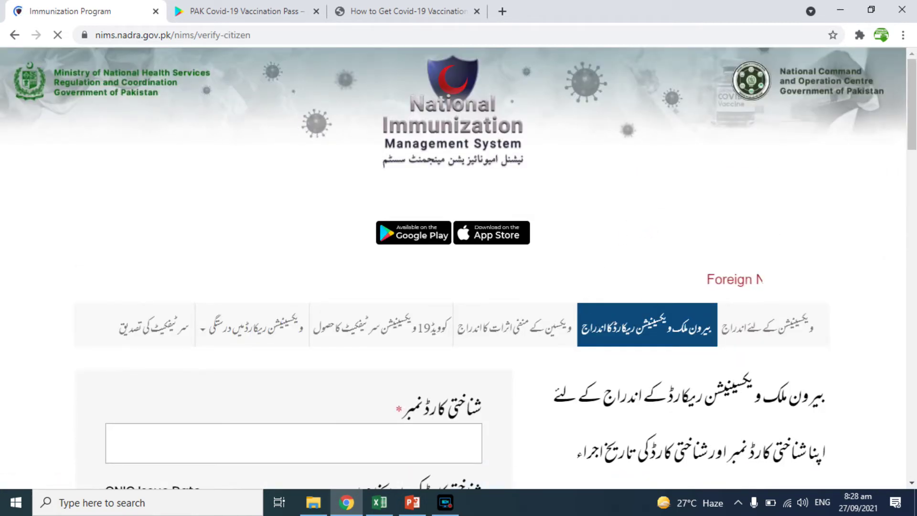
Submit the filled-in CNIC number, issue date, mobile number and captcha sum to request a verification code
drag(912, 122, 912, 169)
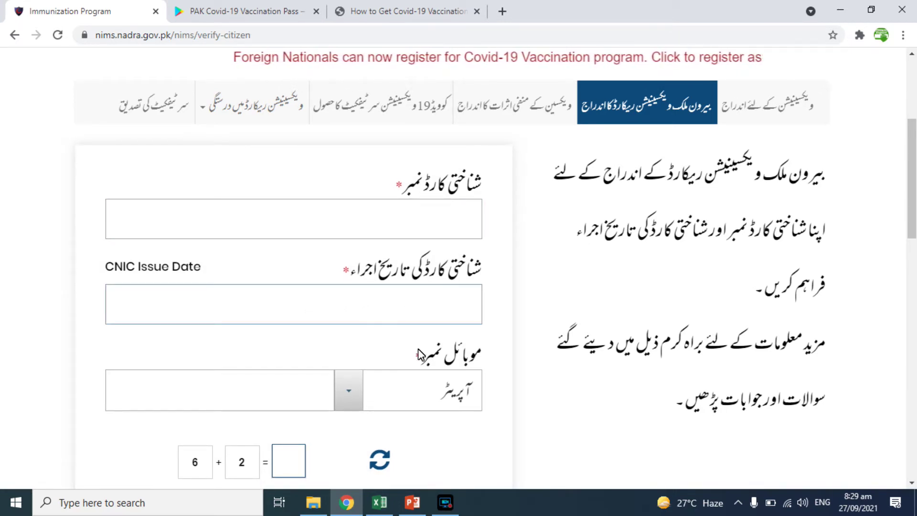
drag(912, 212, 911, 236)
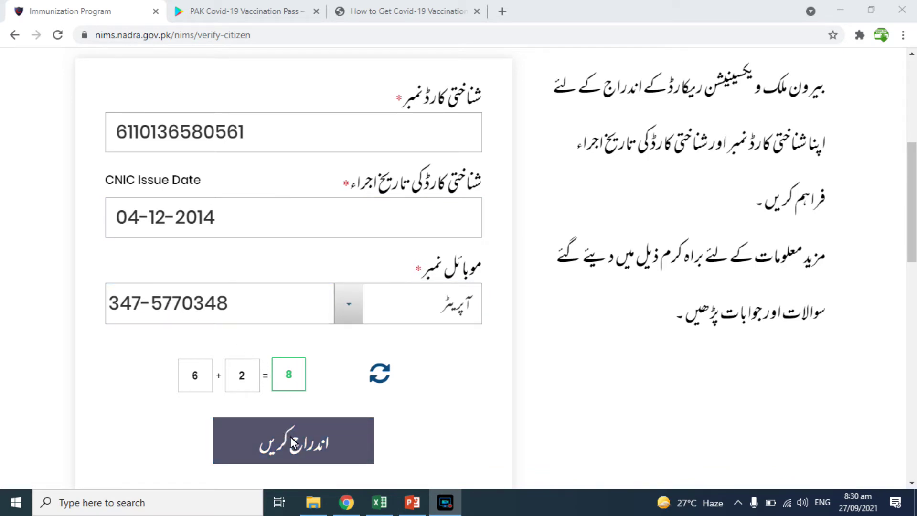
click(304, 446)
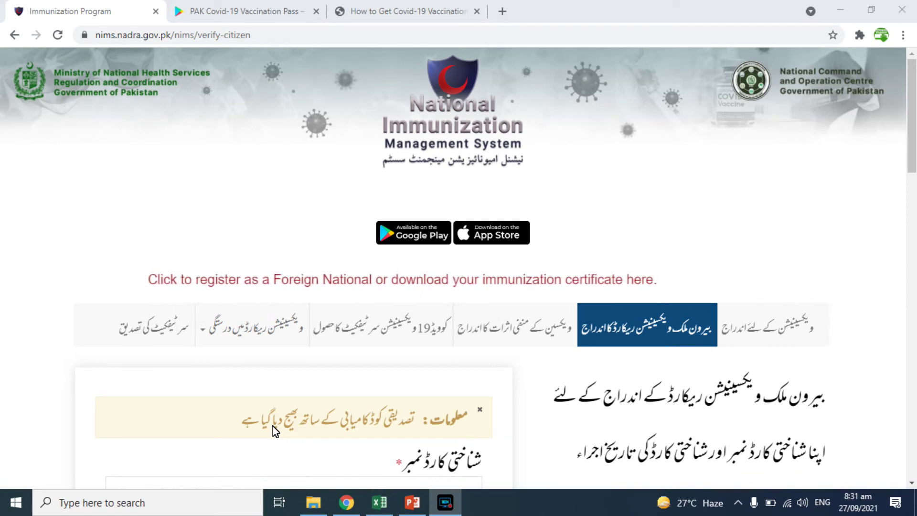
Enter the SMS verification code and verify it to reach the abroad vaccination details form
scroll(272, 425, down, 10)
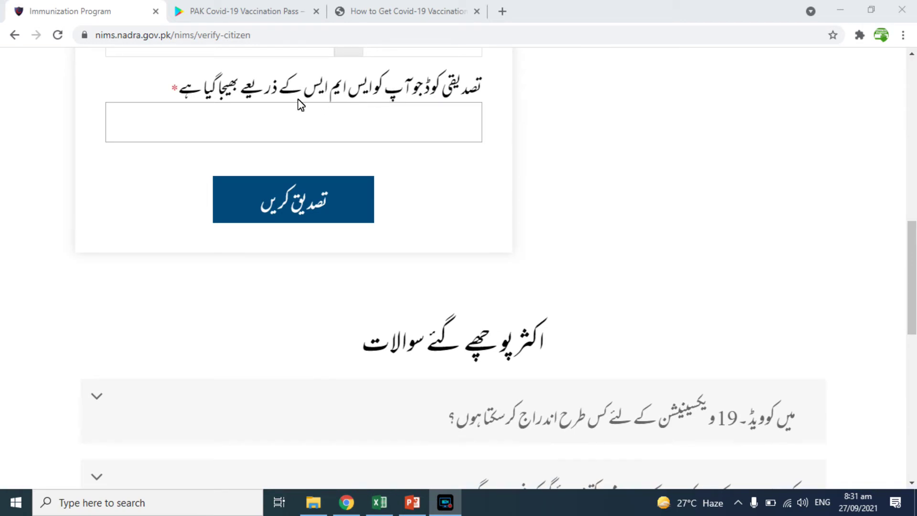
click(193, 123)
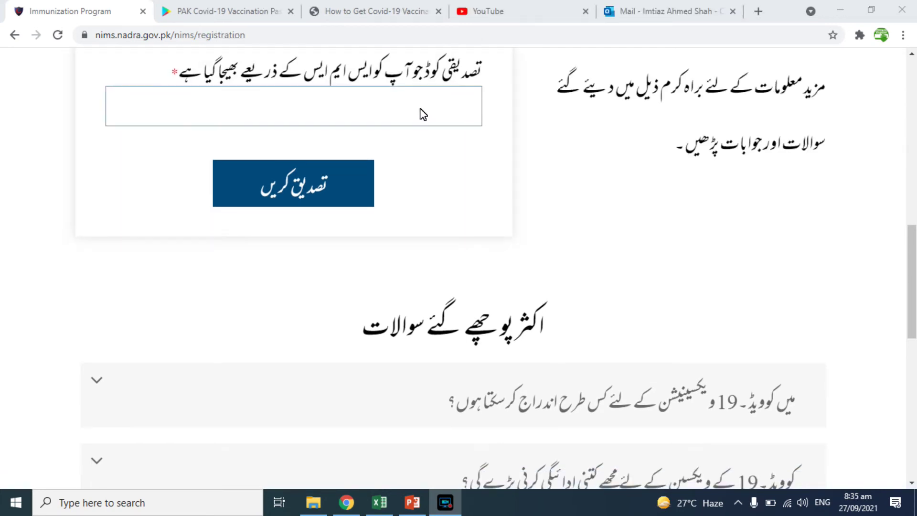
click(421, 113)
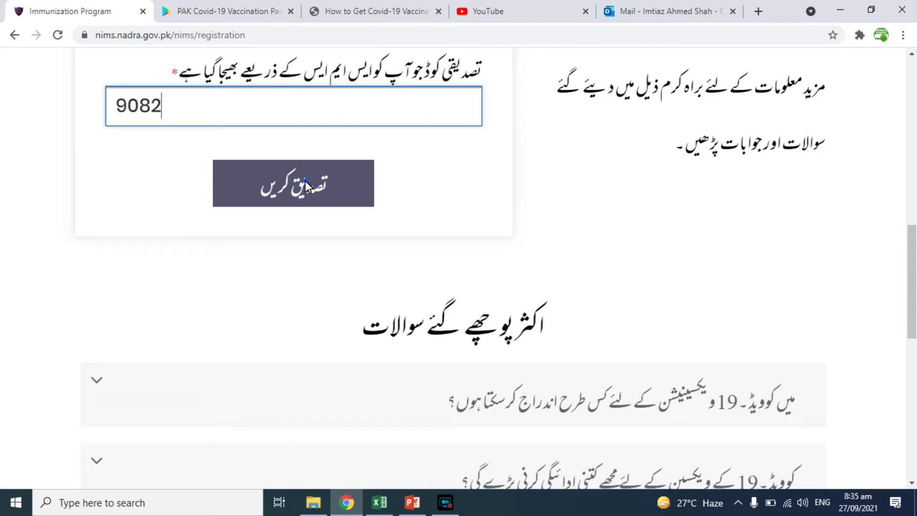
click(305, 181)
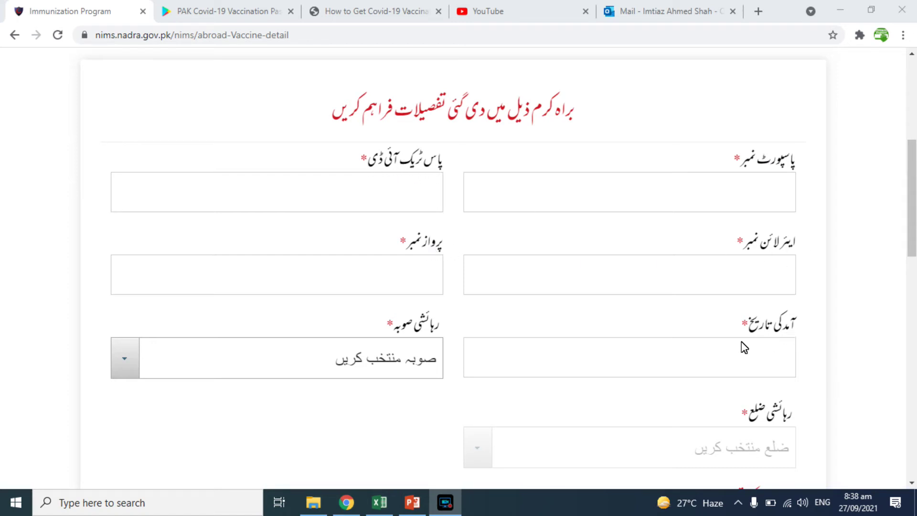
Choose 'Visa - ویزا' as the document type under Document Details
click(274, 355)
drag(913, 239, 913, 268)
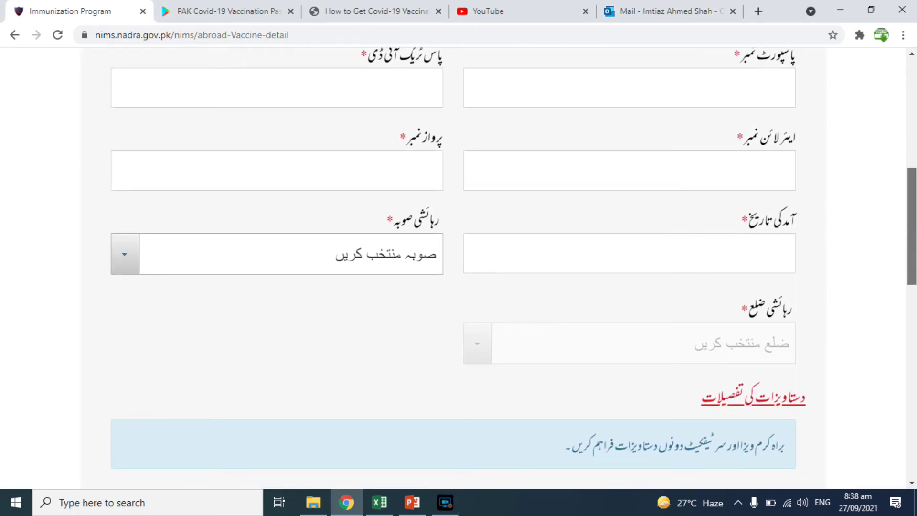
scroll(458, 268, down, 2)
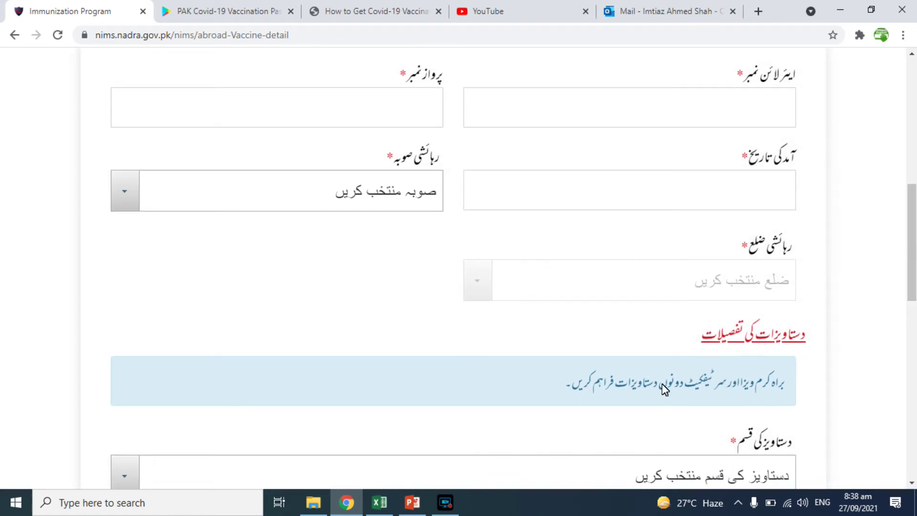
drag(912, 267, 912, 285)
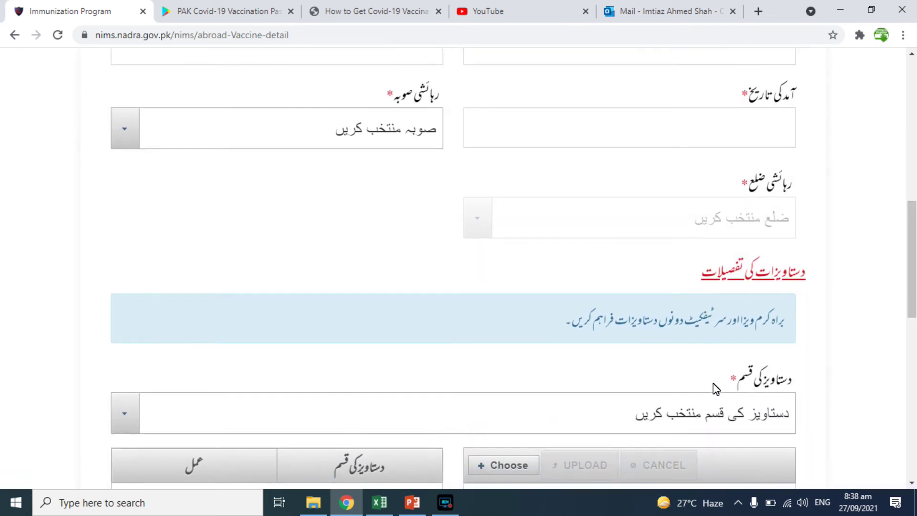
click(689, 407)
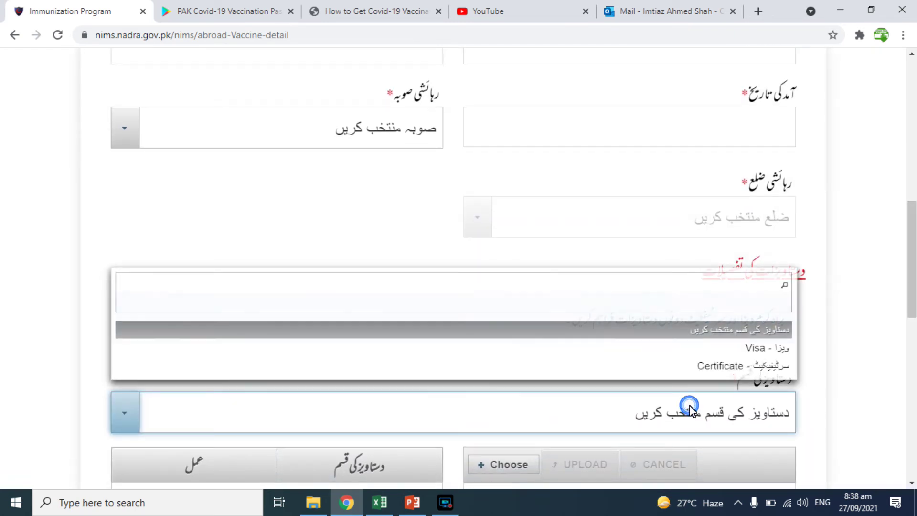
click(769, 349)
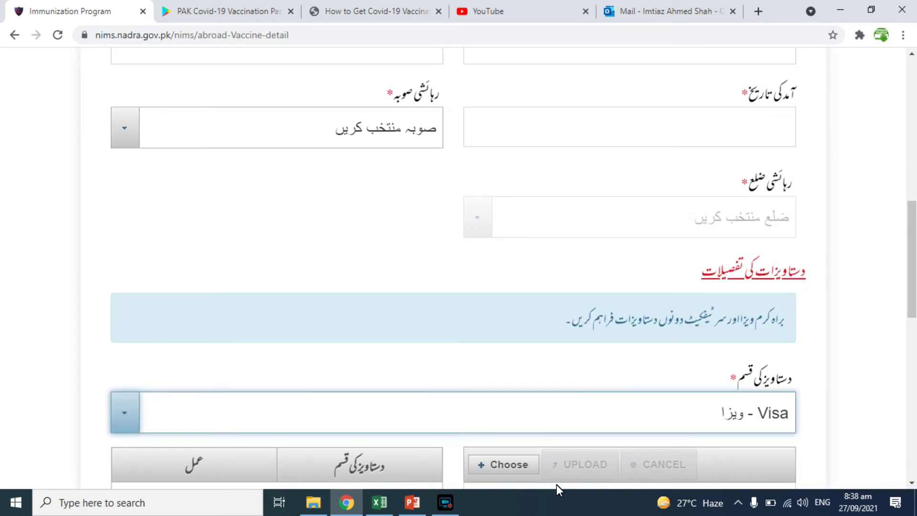
drag(911, 260, 911, 313)
click(741, 210)
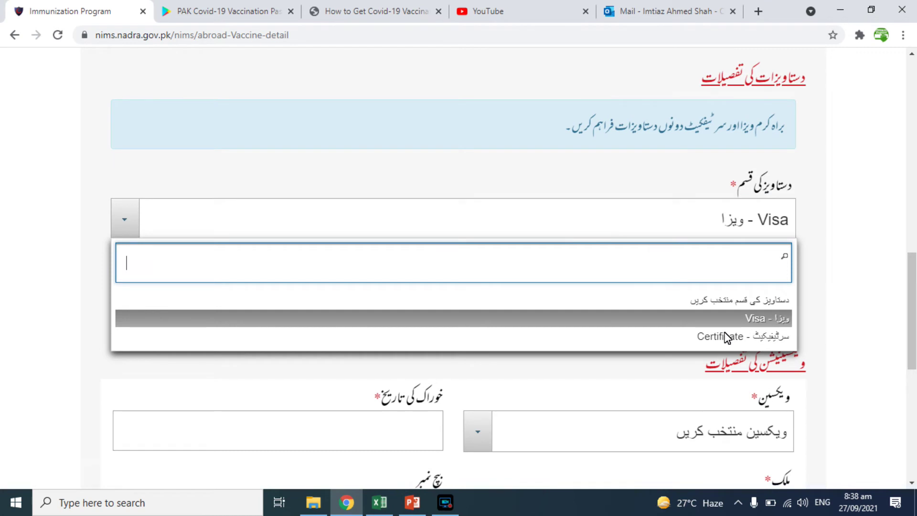
drag(912, 297, 915, 315)
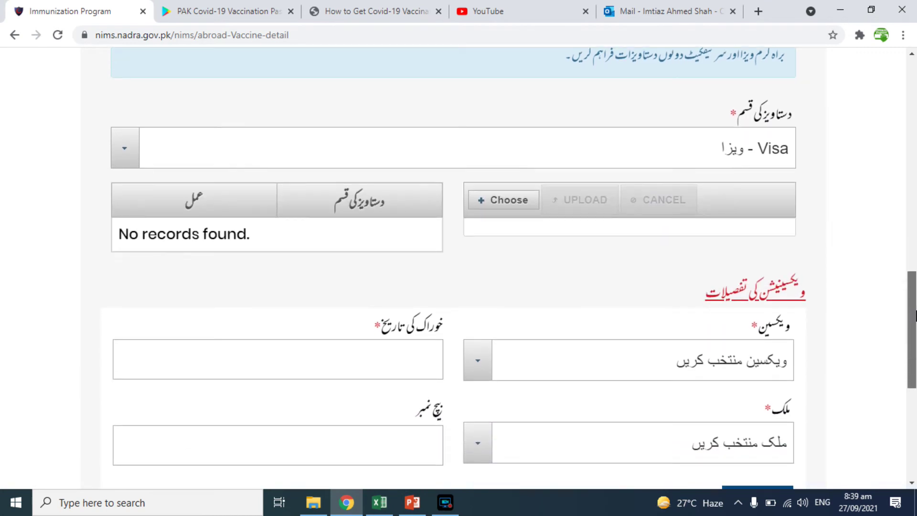
drag(915, 315, 915, 324)
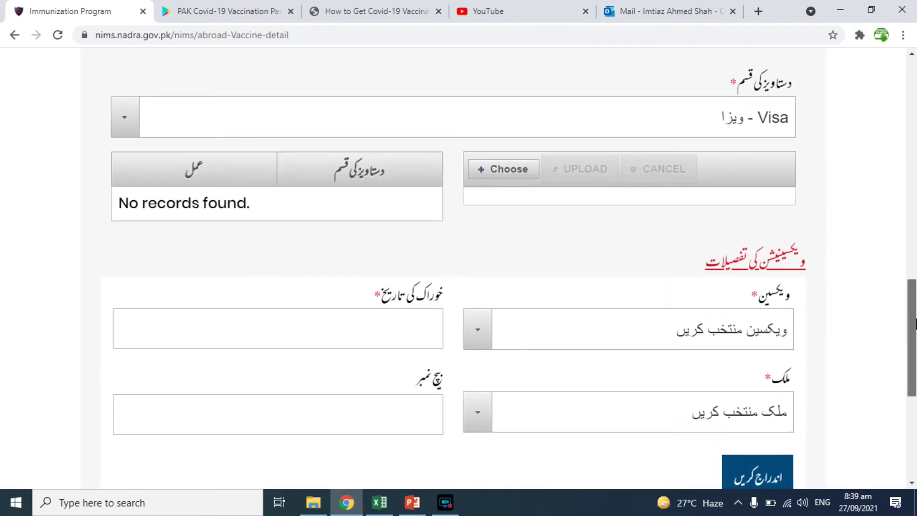
Select Sinopharm as the vaccine
click(702, 328)
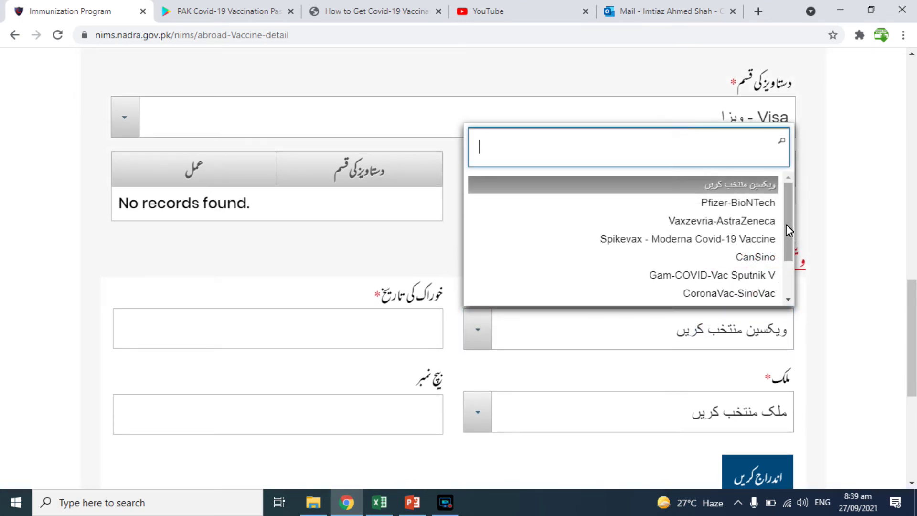
drag(786, 224, 787, 264)
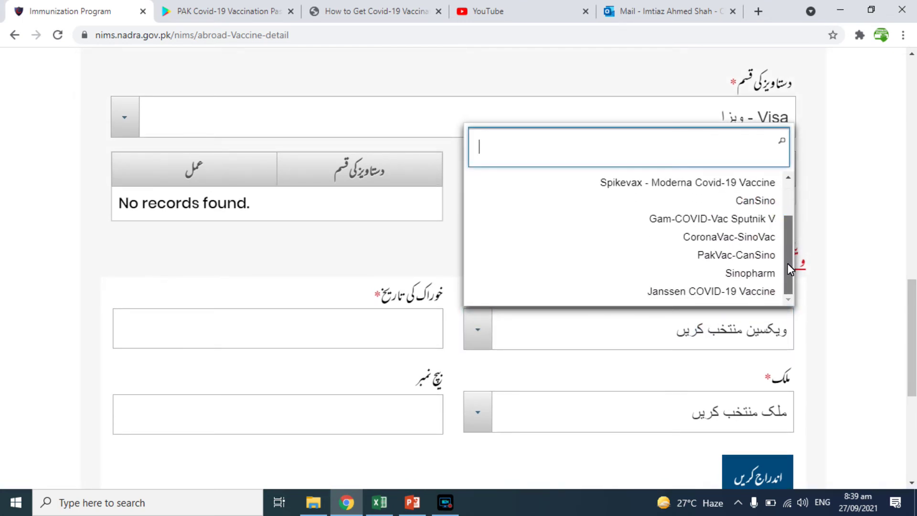
click(753, 273)
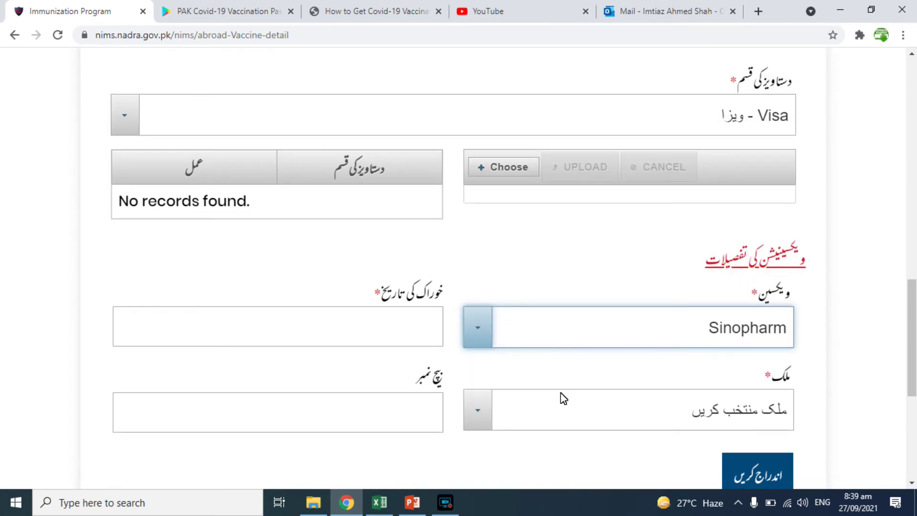
Leave the country unselected and review the passport, flight, arrival and province fields
click(711, 409)
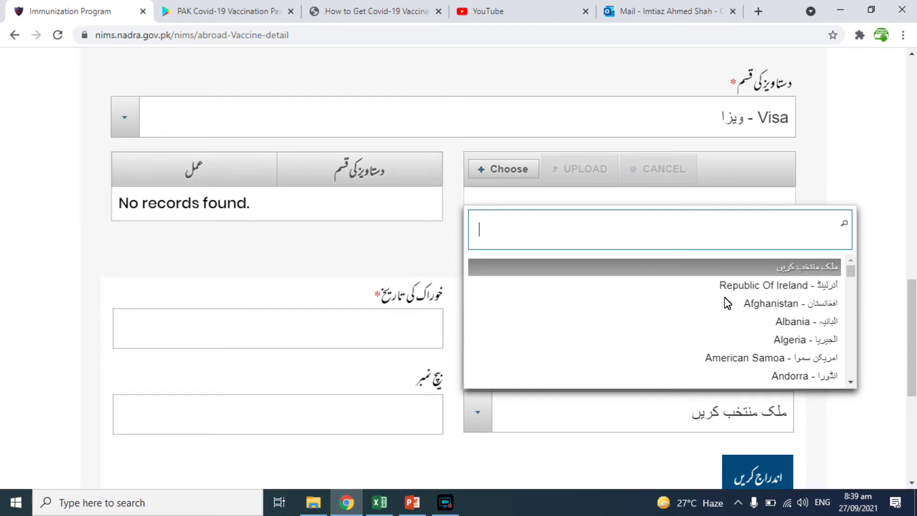
click(877, 266)
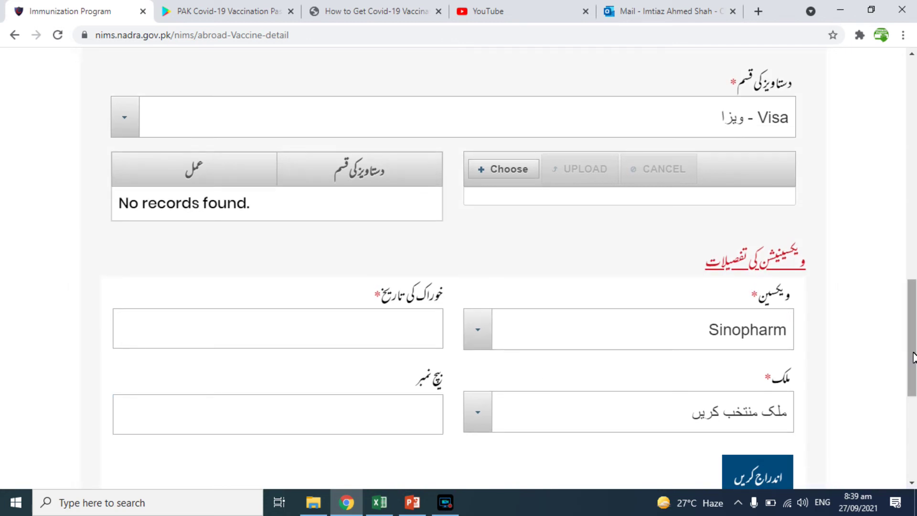
scroll(912, 367, down, 1)
drag(912, 368, 912, 407)
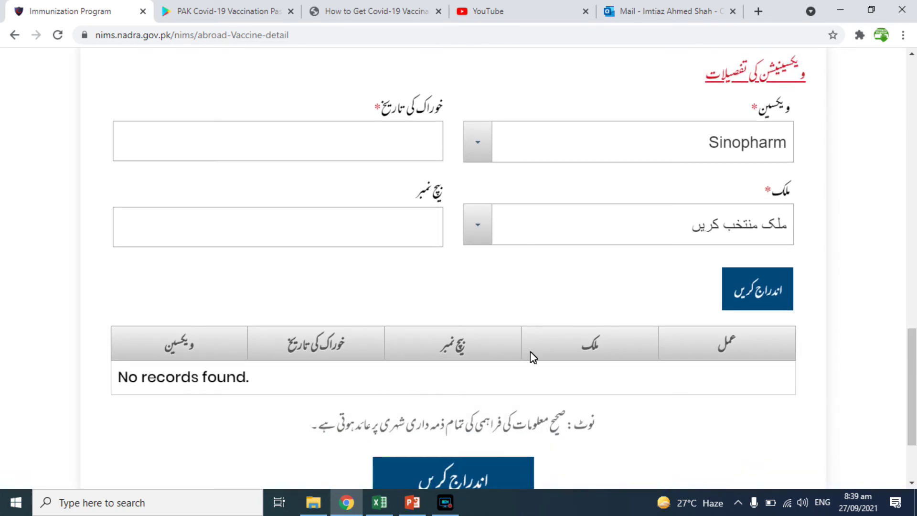
drag(909, 365, 912, 353)
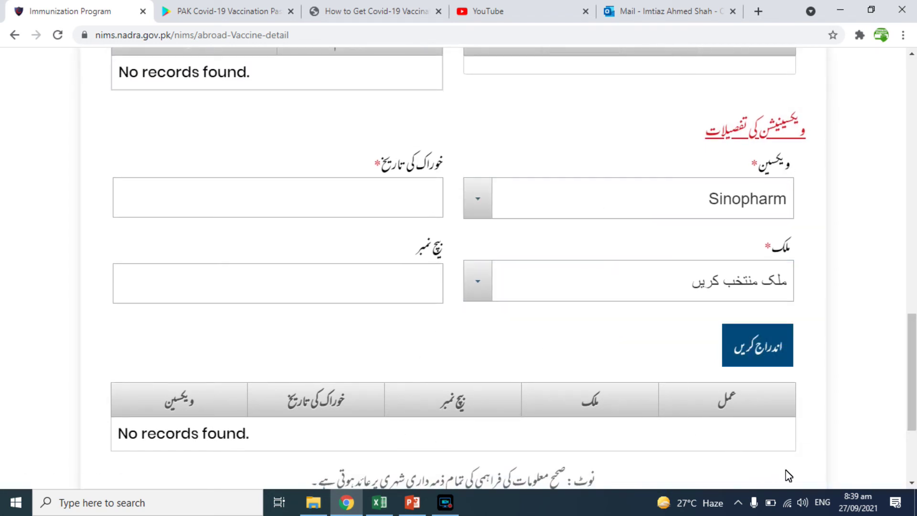
drag(911, 368, 912, 405)
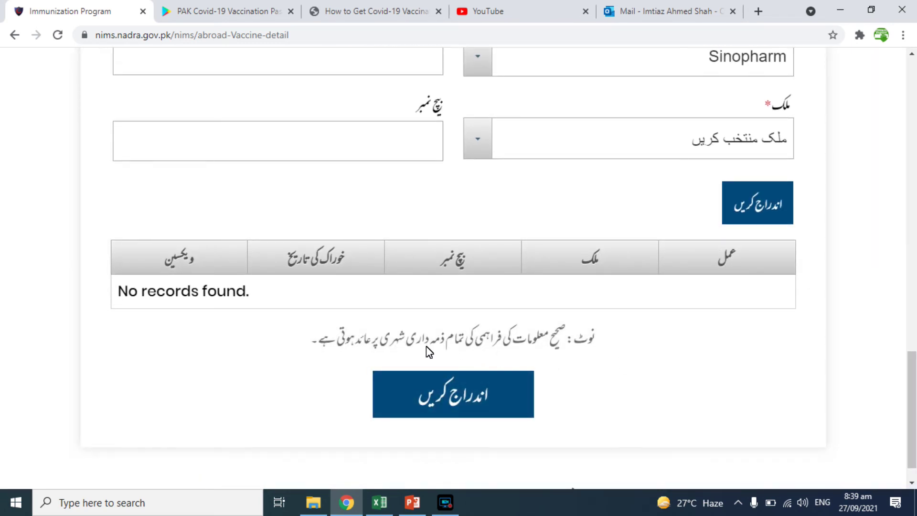
drag(912, 410, 907, 194)
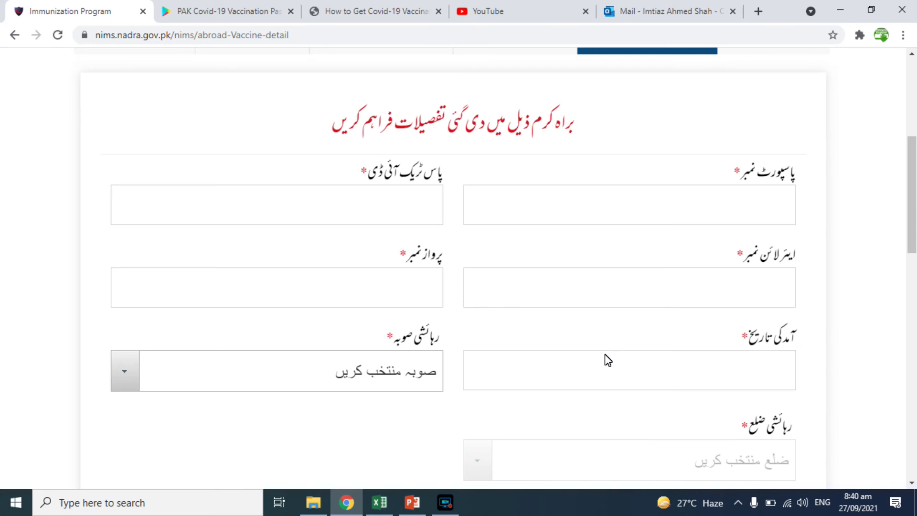
drag(912, 226, 913, 280)
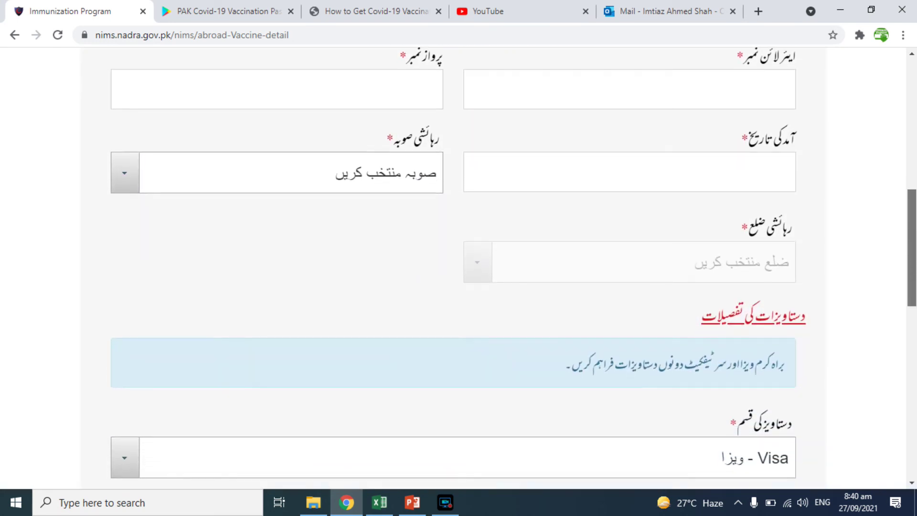
scroll(775, 285, down, 1)
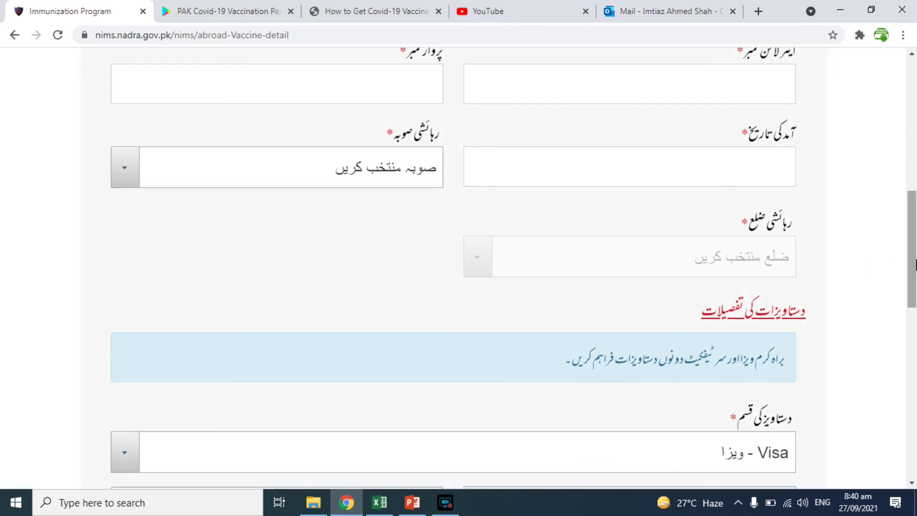
scroll(914, 260, down, 2)
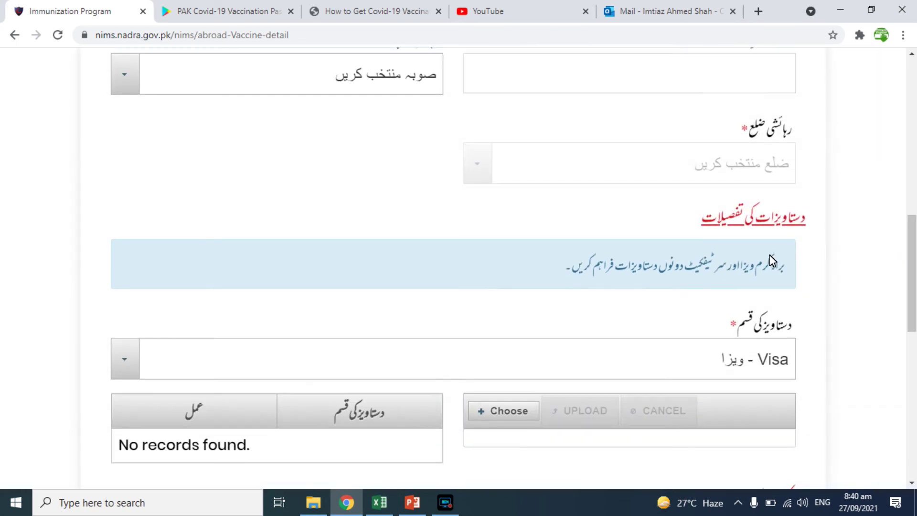
drag(913, 260, 914, 289)
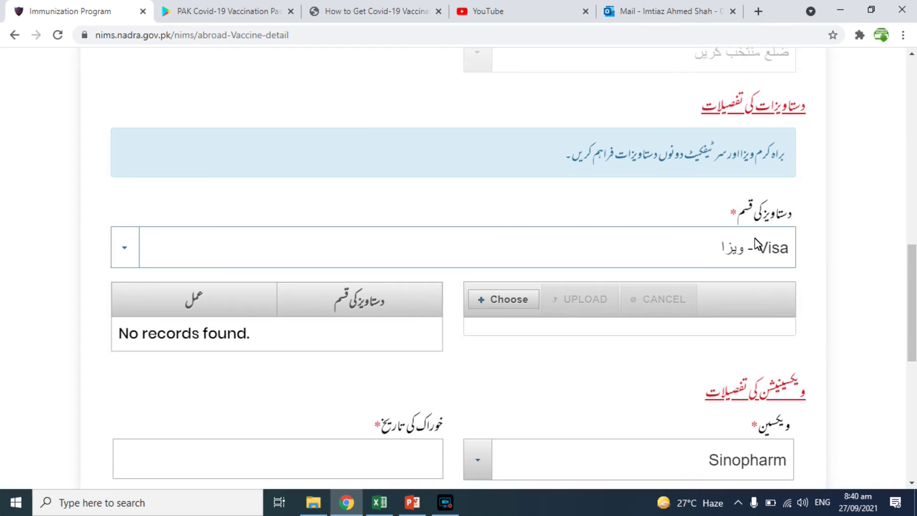
drag(912, 323, 913, 366)
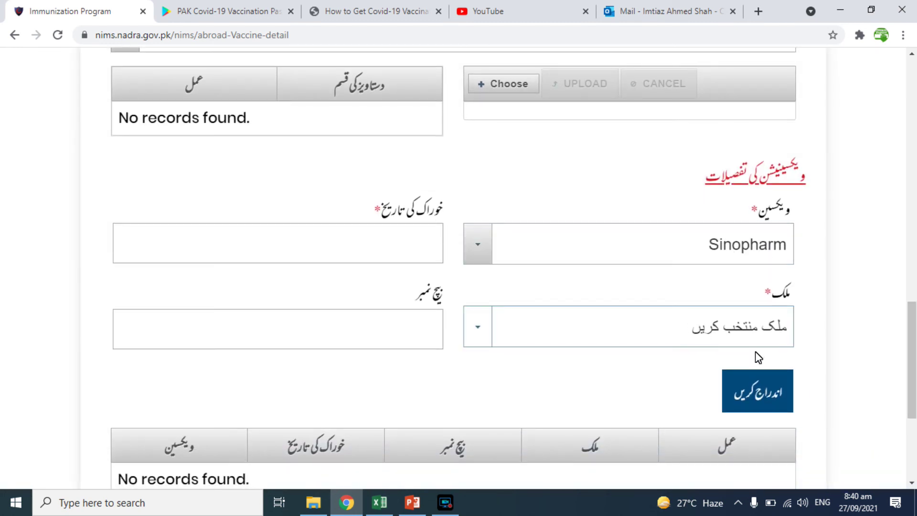
drag(912, 358, 913, 423)
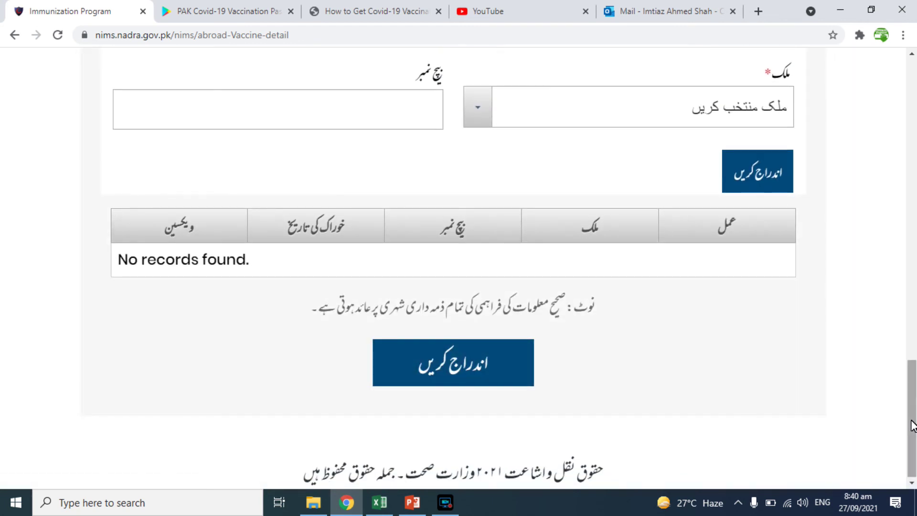
drag(911, 425, 849, 162)
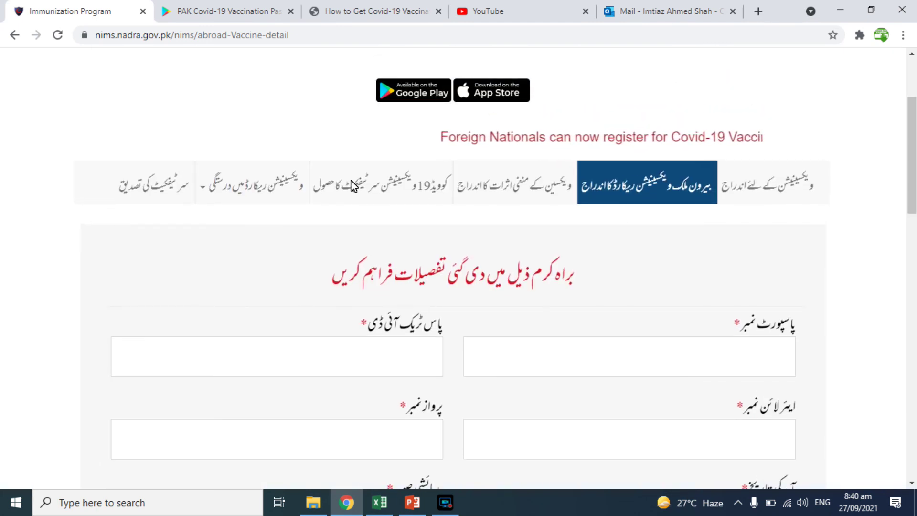